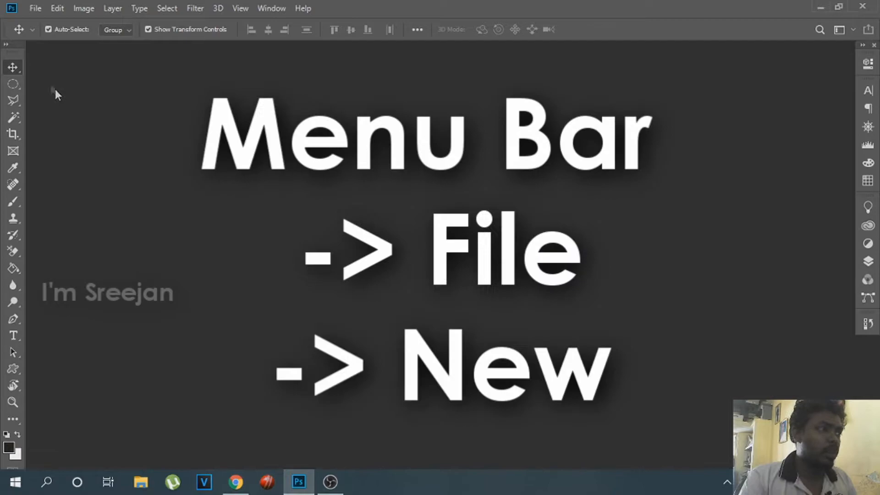
- Create a new 200 x 200 mm document at 200 pixels/inch in 8-bit RGB Color with a white background
{"action": "left_click", "coordinate": [35, 8]}
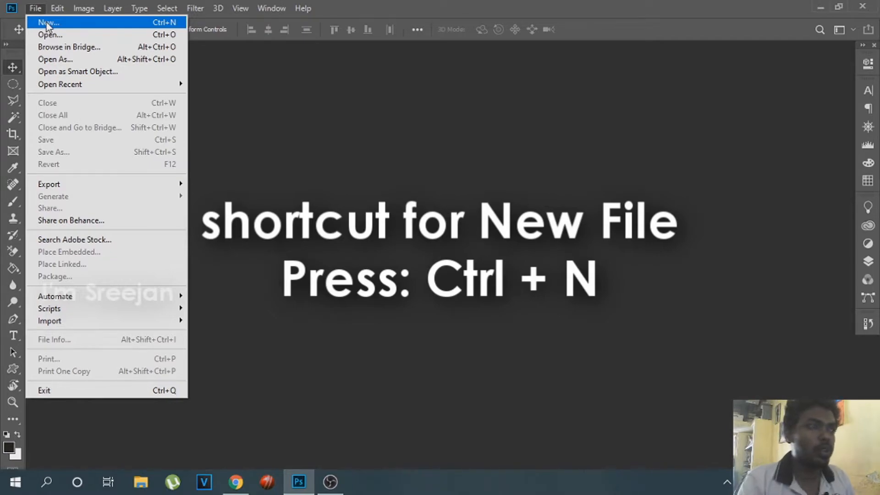
{"action": "left_click", "coordinate": [46, 23]}
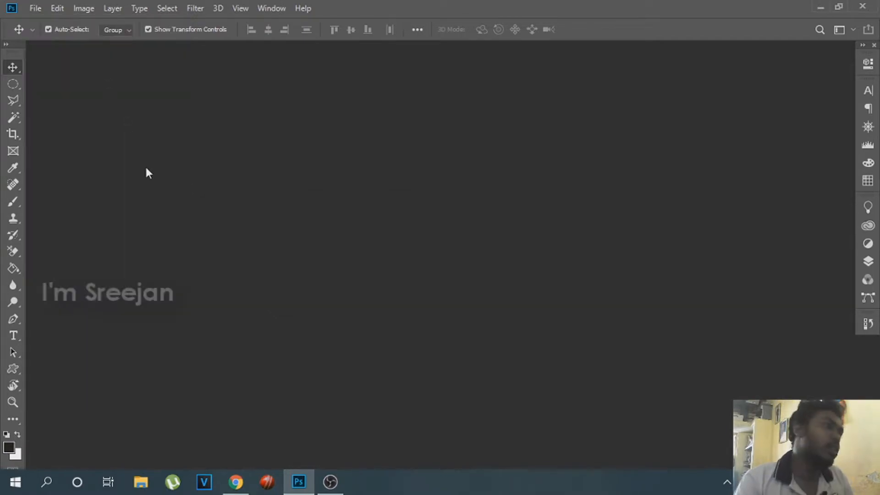
{"action": "left_click", "coordinate": [40, 11]}
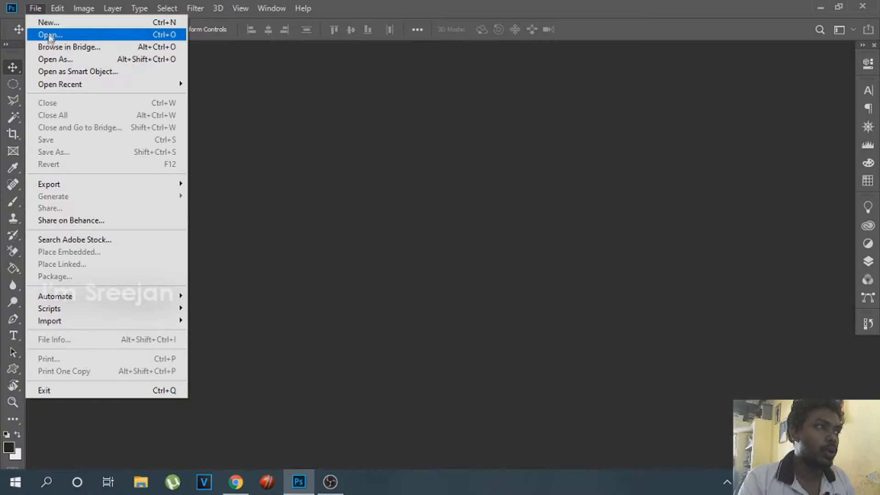
{"action": "left_click", "coordinate": [49, 26]}
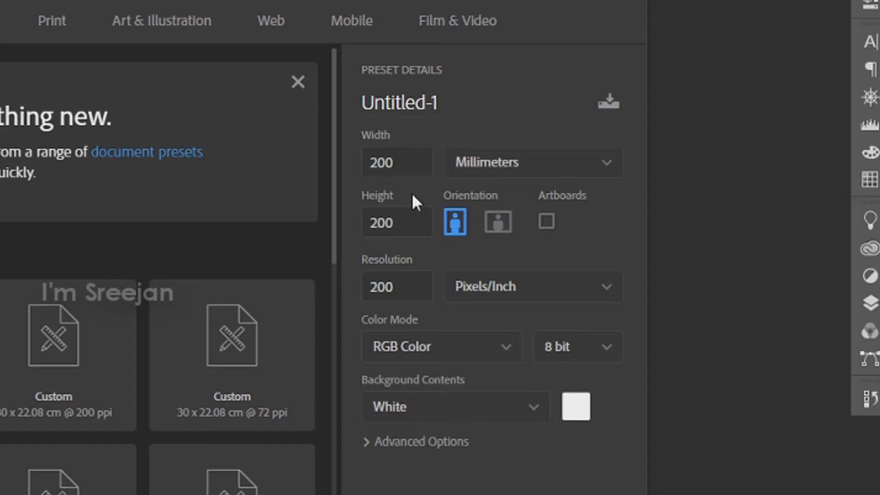
{"action": "left_click", "coordinate": [515, 165]}
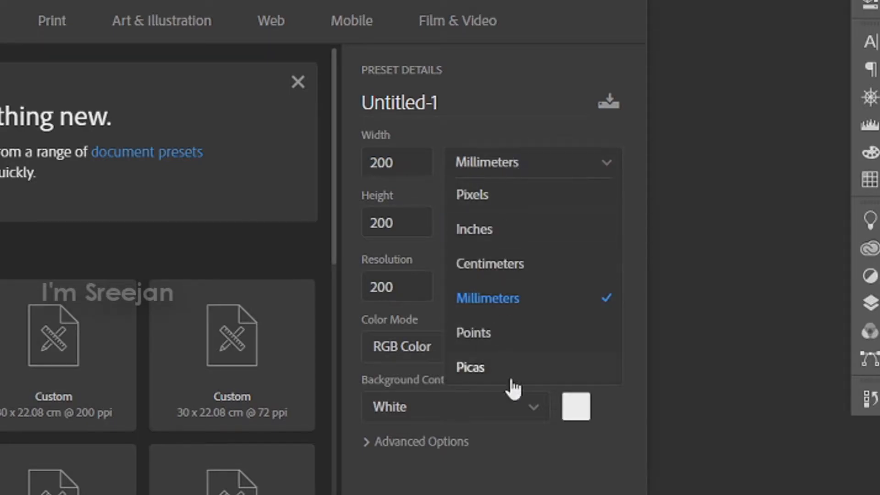
{"action": "left_click", "coordinate": [557, 160]}
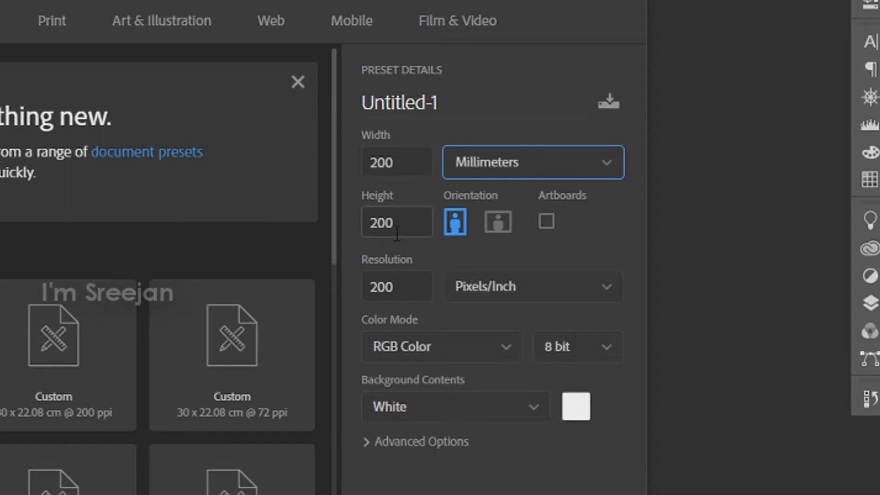
{"action": "left_click", "coordinate": [412, 287]}
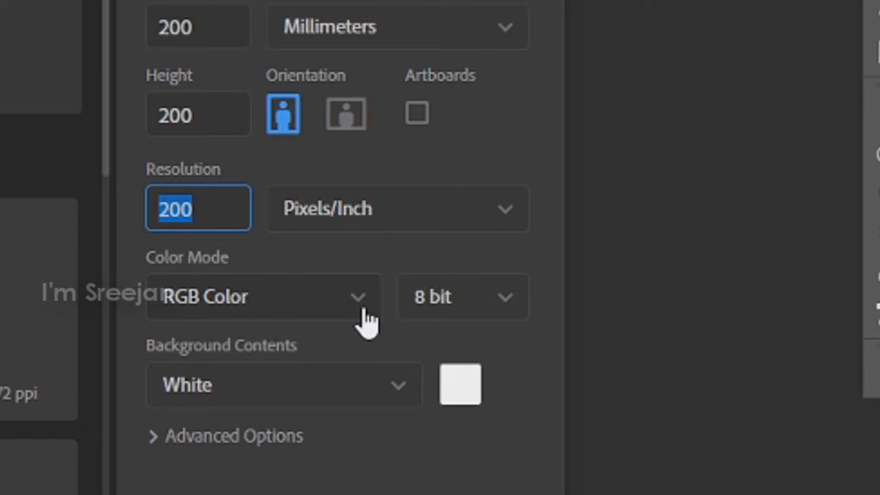
{"action": "left_click", "coordinate": [362, 317]}
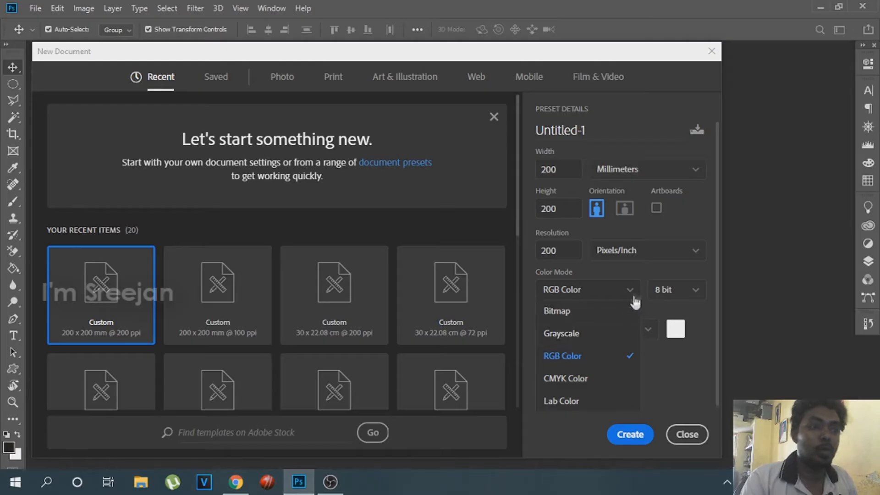
{"action": "left_click", "coordinate": [368, 311]}
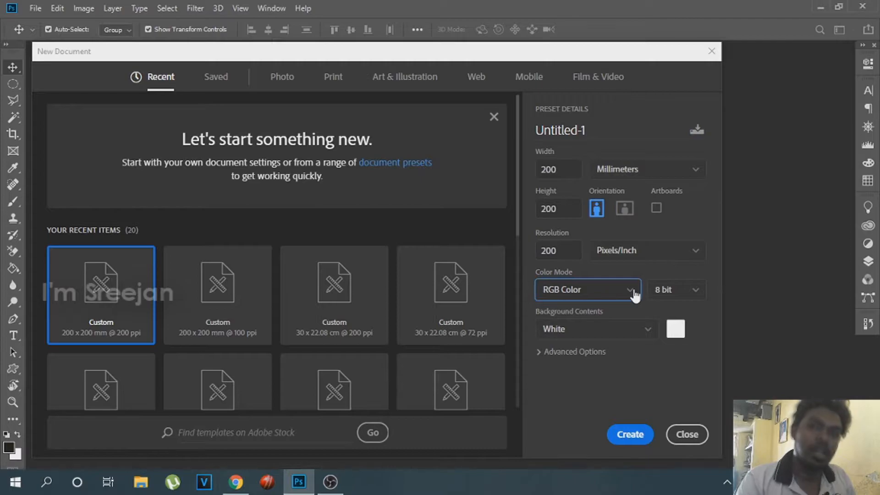
{"action": "left_click", "coordinate": [628, 340]}
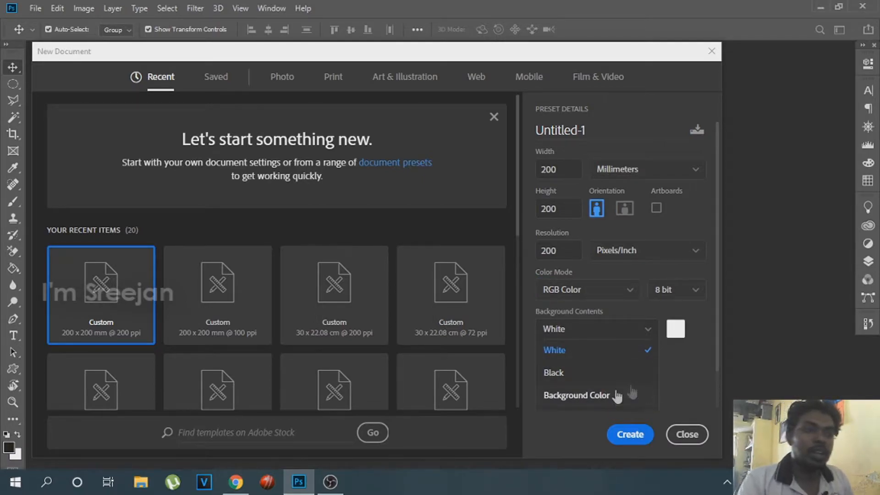
{"action": "left_click", "coordinate": [681, 368]}
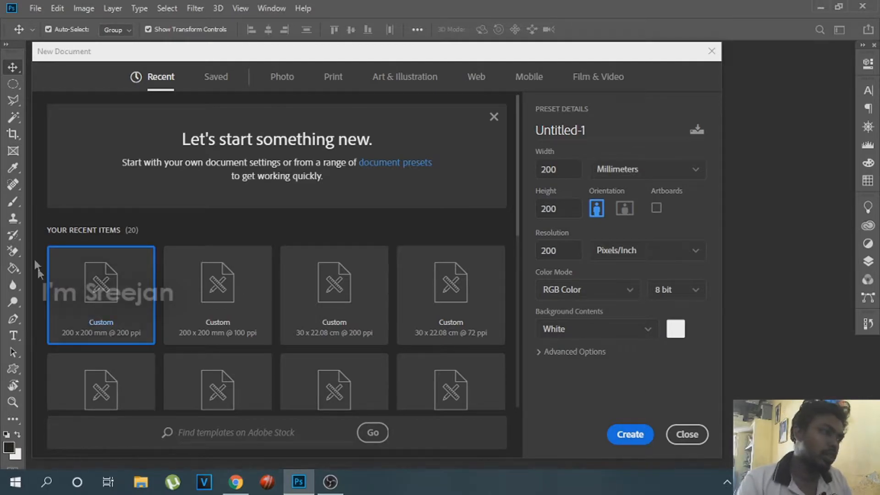
{"action": "scroll", "coordinate": [439, 202], "scroll_direction": "down", "scroll_amount": 3}
{"action": "left_click", "coordinate": [630, 435]}
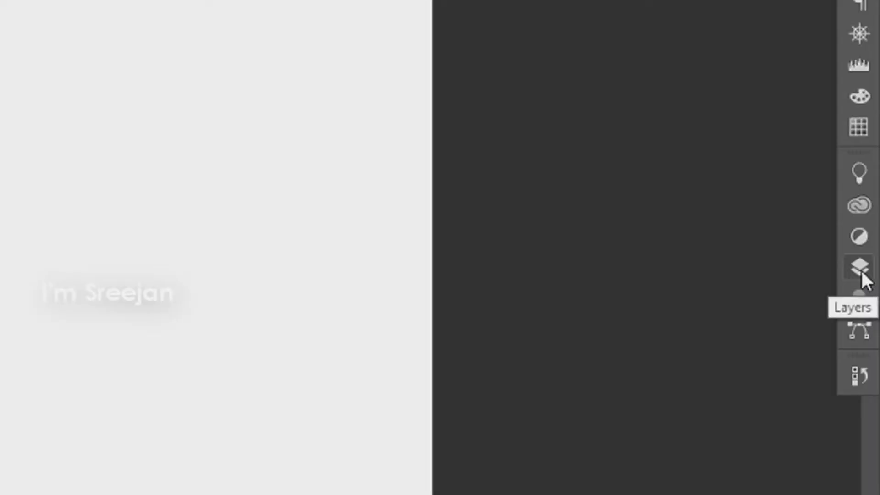
- Show the document's layer list and open the Background layer's conversion settings, closing them without converting it
{"action": "left_click", "coordinate": [860, 268]}
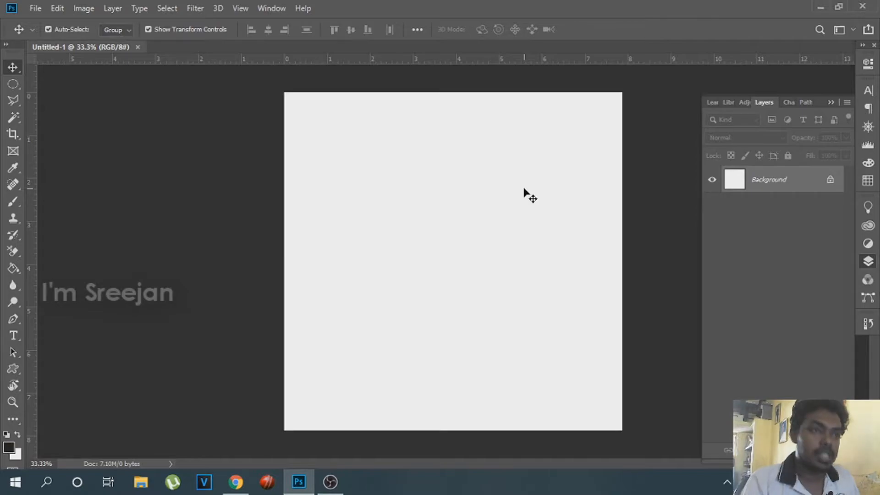
{"action": "double_click", "coordinate": [800, 189]}
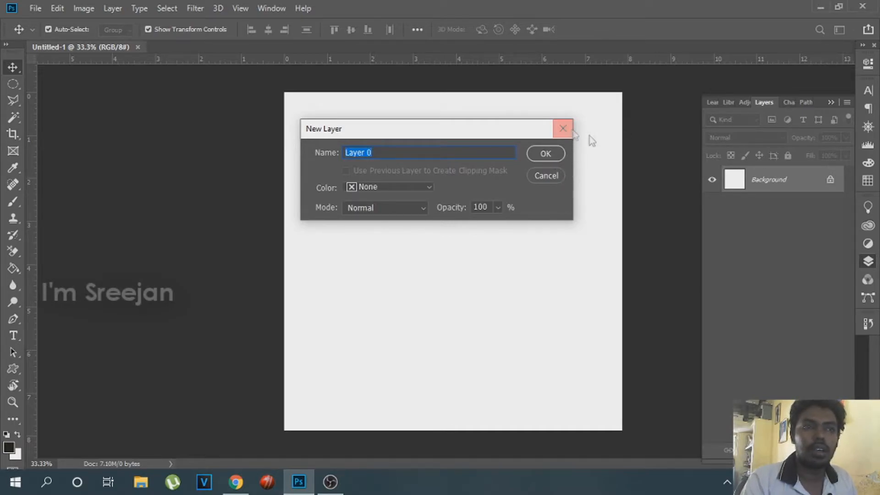
{"action": "left_click", "coordinate": [563, 128]}
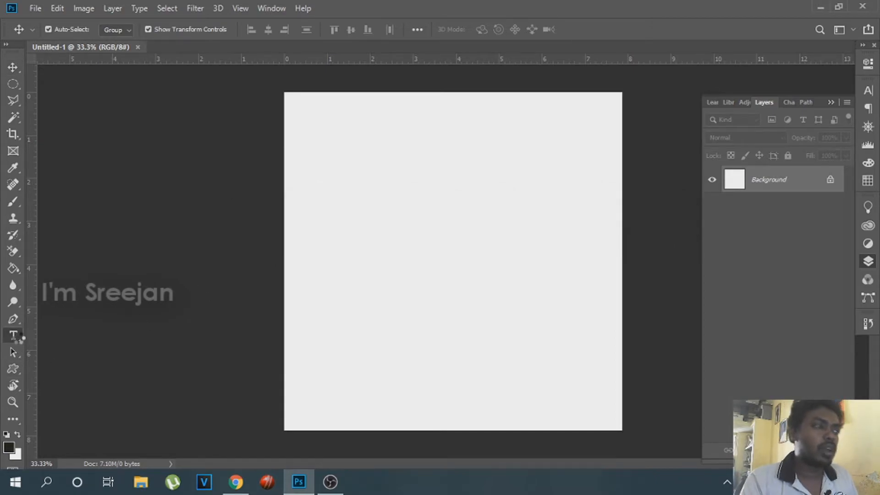
- Switch back and forth between the Type tool and the Move tool
{"action": "left_click", "coordinate": [14, 336]}
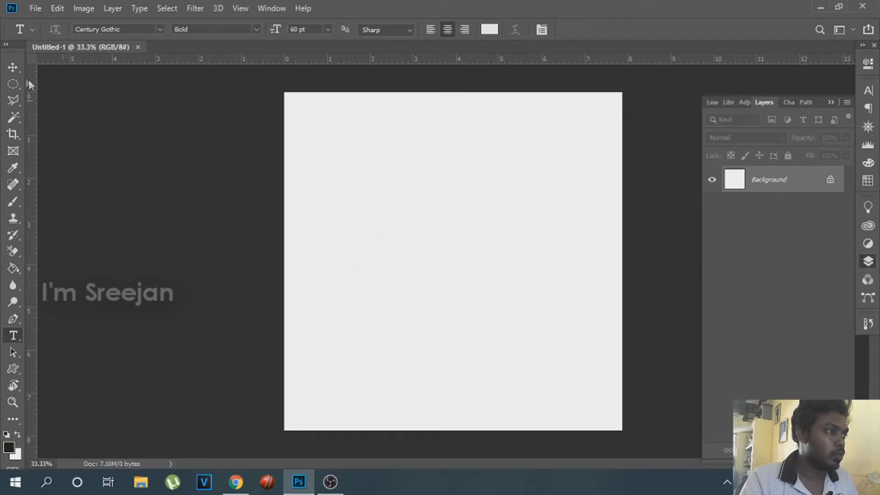
{"action": "left_click", "coordinate": [13, 69]}
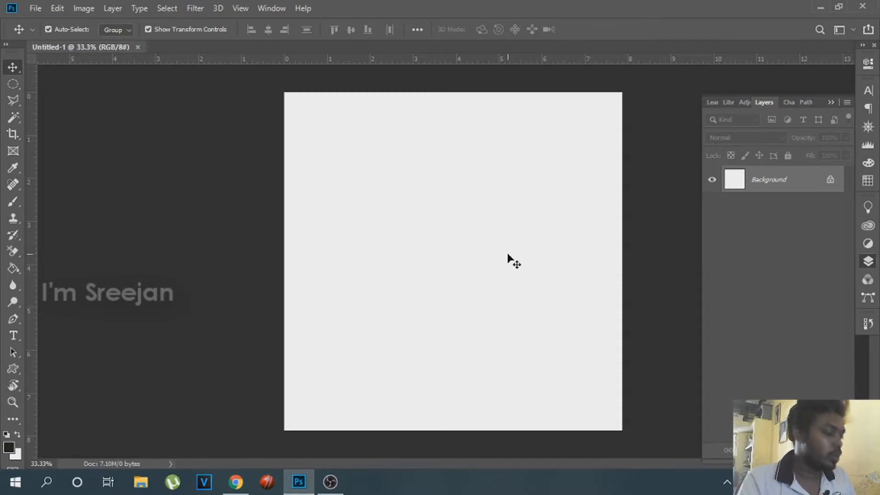
{"action": "left_click", "coordinate": [13, 336]}
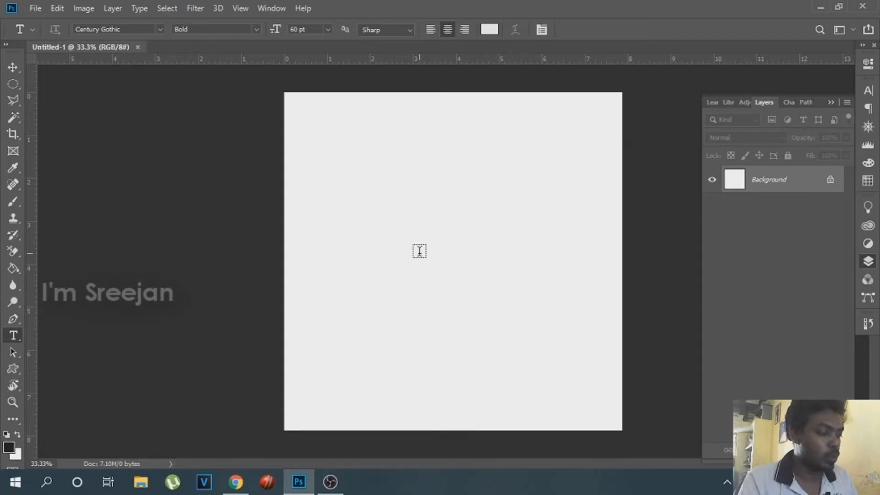
{"action": "key", "text": "v"}
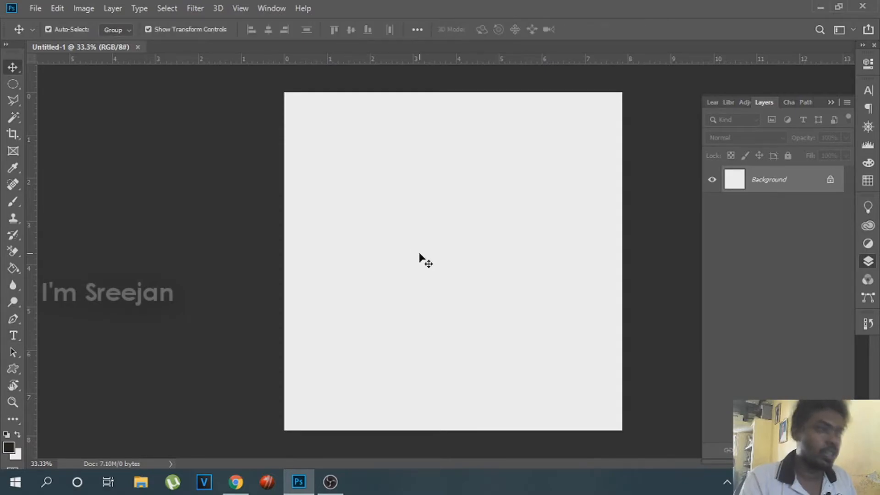
- Add a line of text reading "MOVE TOOL" in the upper part of the canvas with the Type tool
{"action": "key", "text": "t"}
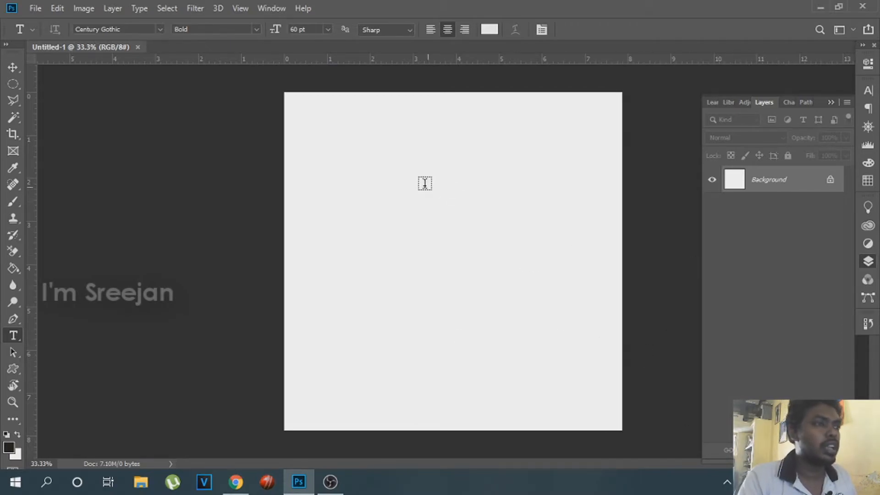
{"action": "left_click", "coordinate": [425, 183]}
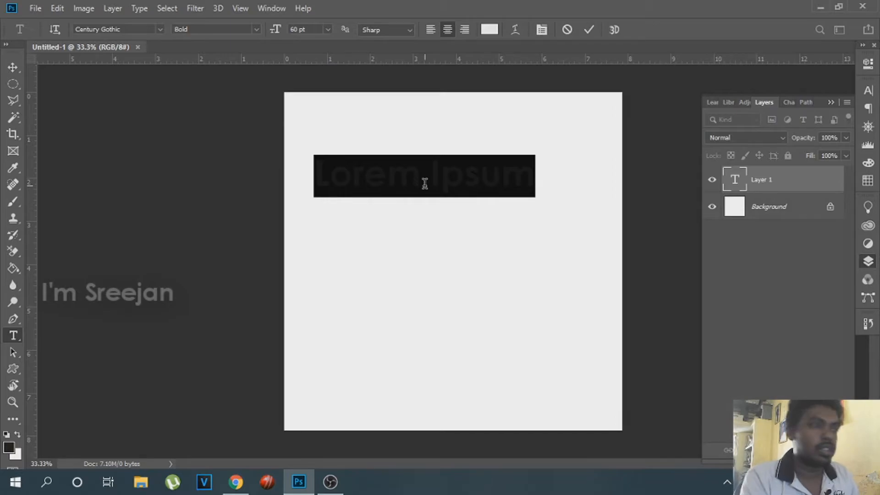
{"action": "key", "text": "BackSpace"}
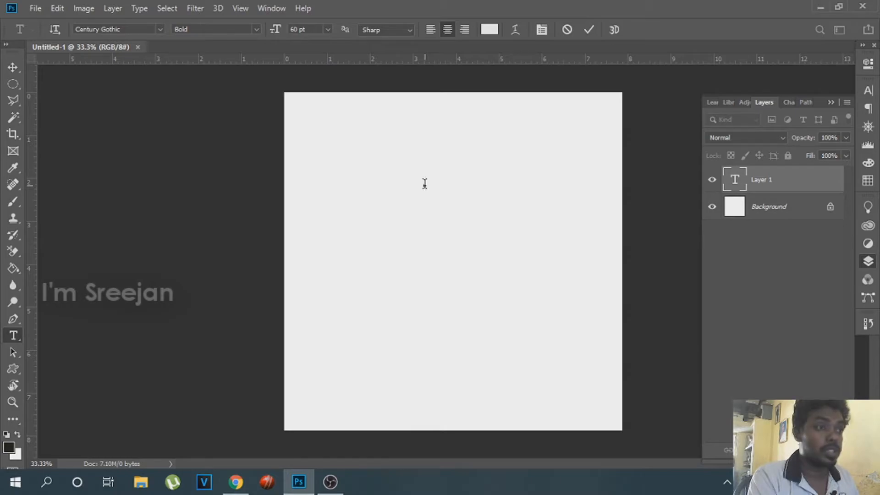
{"action": "type", "text": "MOVE"}
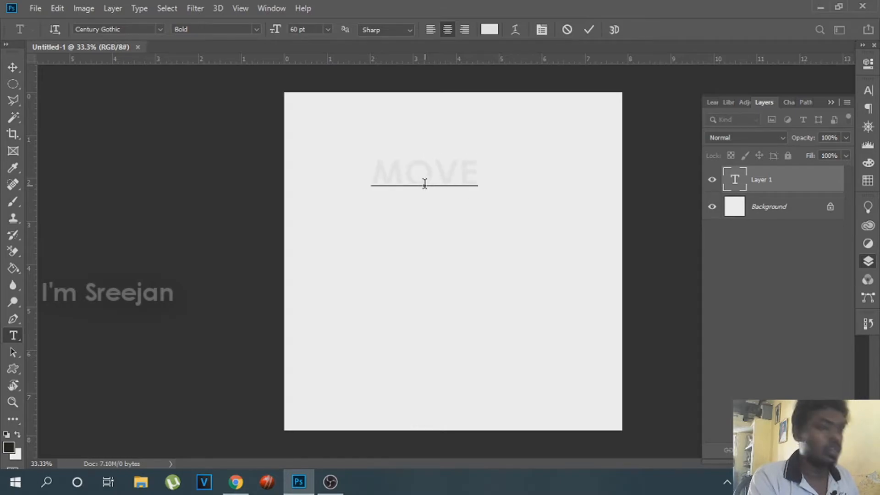
{"action": "type", "text": " TOOL"}
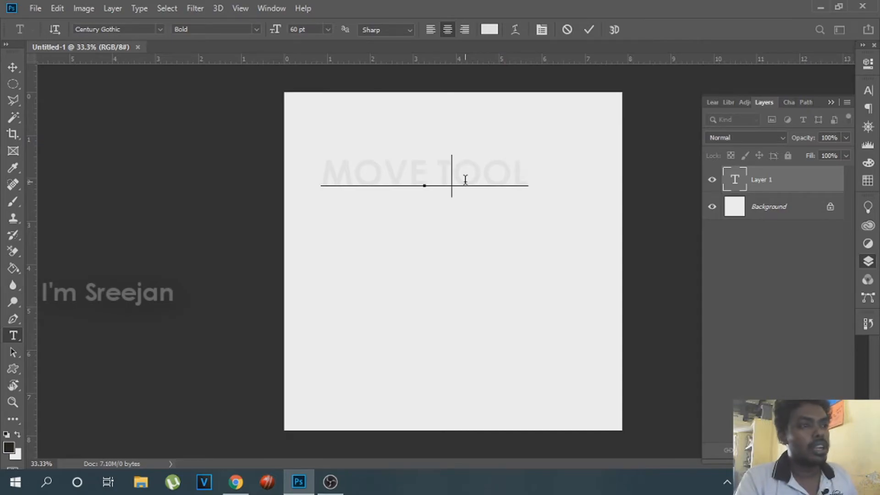
- Select the whole MOVE TOOL text, check its font, style and size choices, and set its anti-aliasing to None
{"action": "triple_click", "coordinate": [465, 180]}
{"action": "left_click", "coordinate": [464, 181]}
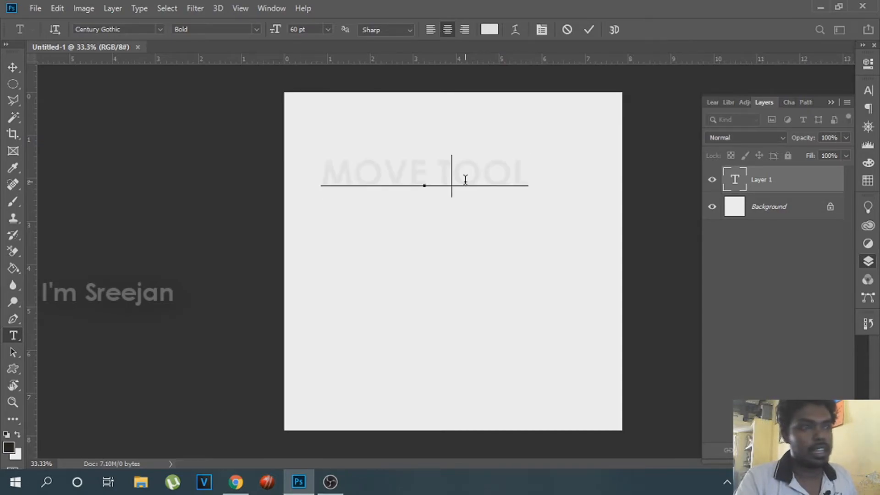
{"action": "left_click", "coordinate": [326, 174]}
{"action": "left_click_drag", "start_coordinate": [327, 175], "coordinate": [582, 147]}
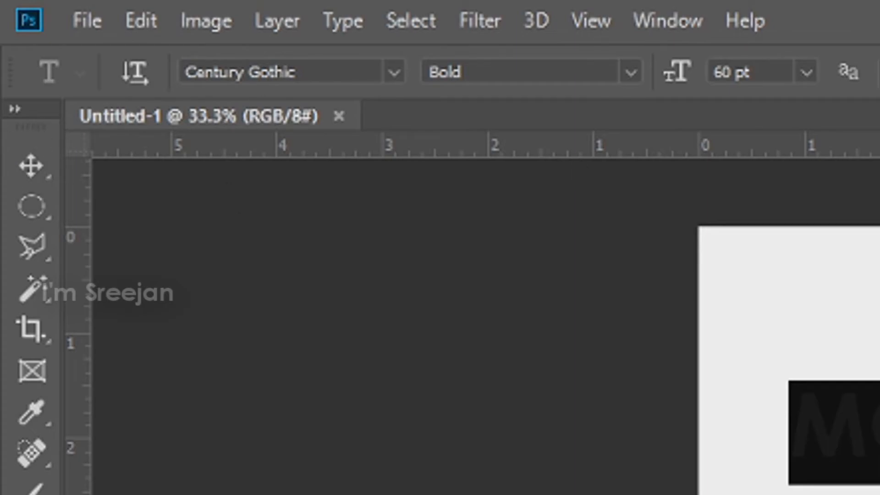
{"action": "left_click", "coordinate": [400, 75]}
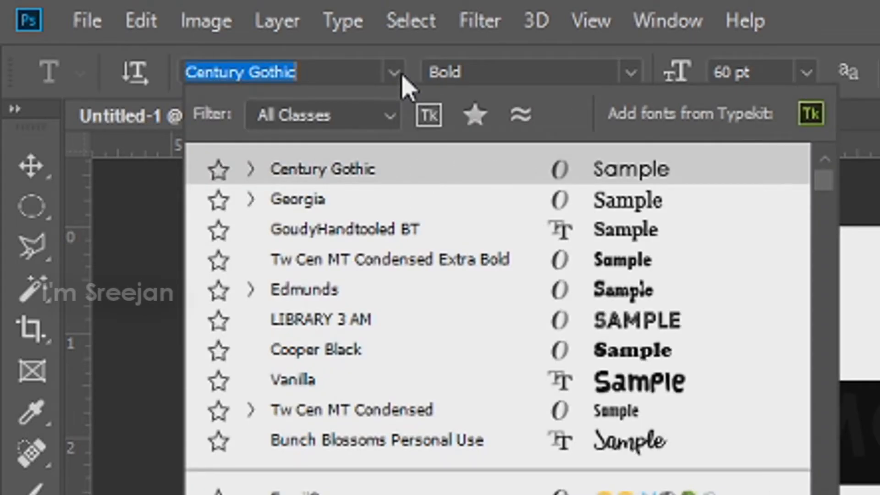
{"action": "left_click", "coordinate": [402, 76]}
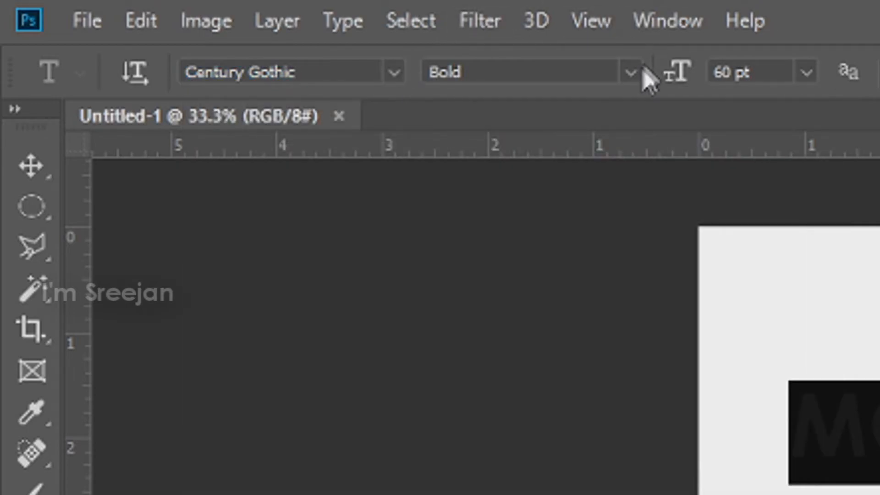
{"action": "left_click", "coordinate": [640, 73]}
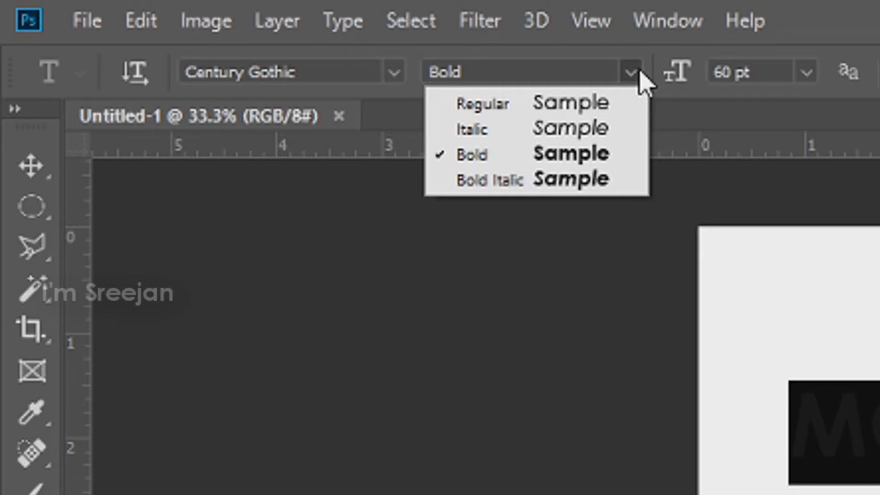
{"action": "left_click", "coordinate": [640, 73]}
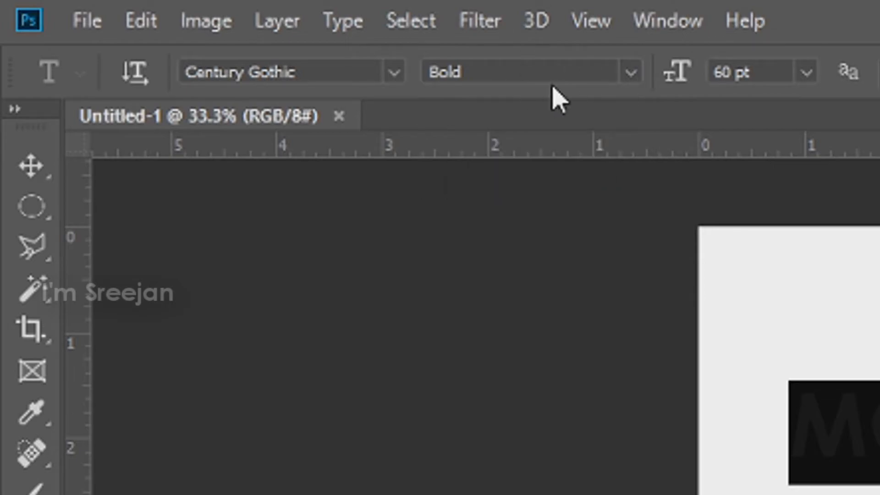
{"action": "left_click", "coordinate": [808, 73]}
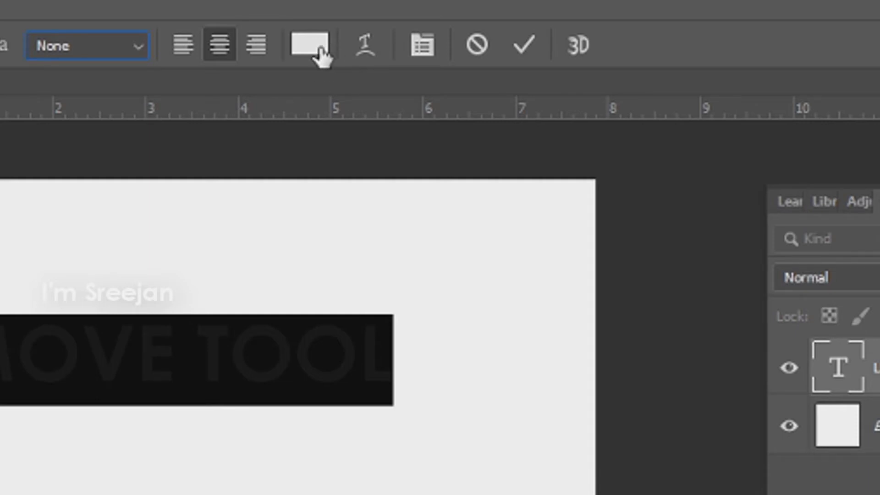
- Try several purple, teal and pink shades as the MOVE TOOL text color in the color picker
{"action": "left_click", "coordinate": [322, 51]}
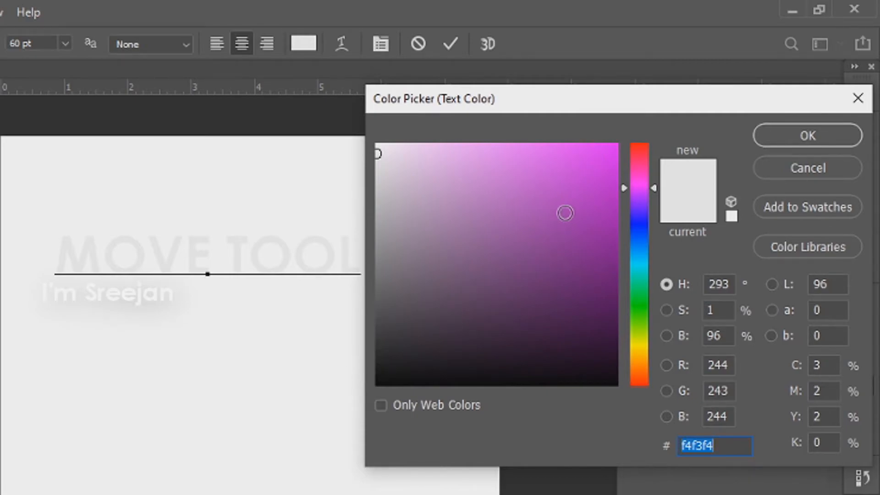
{"action": "left_click", "coordinate": [564, 212]}
{"action": "left_click", "coordinate": [596, 151]}
{"action": "left_click", "coordinate": [527, 159]}
{"action": "left_click", "coordinate": [565, 244]}
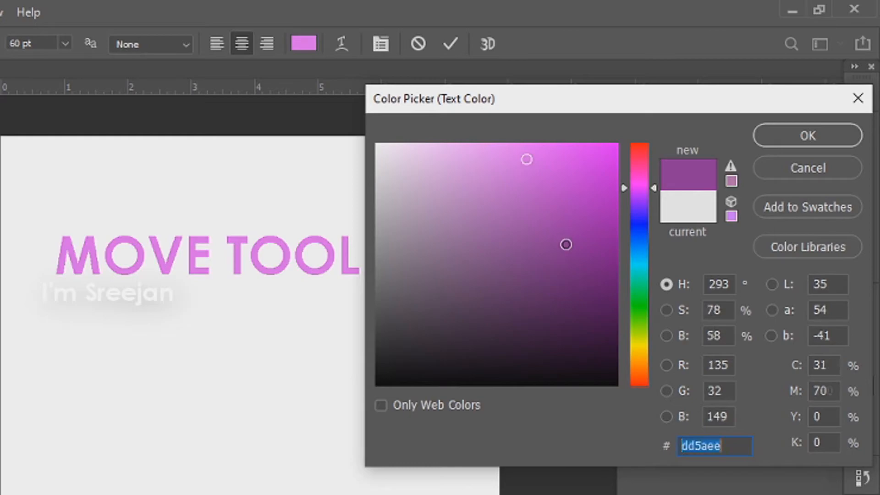
{"action": "left_click", "coordinate": [640, 279]}
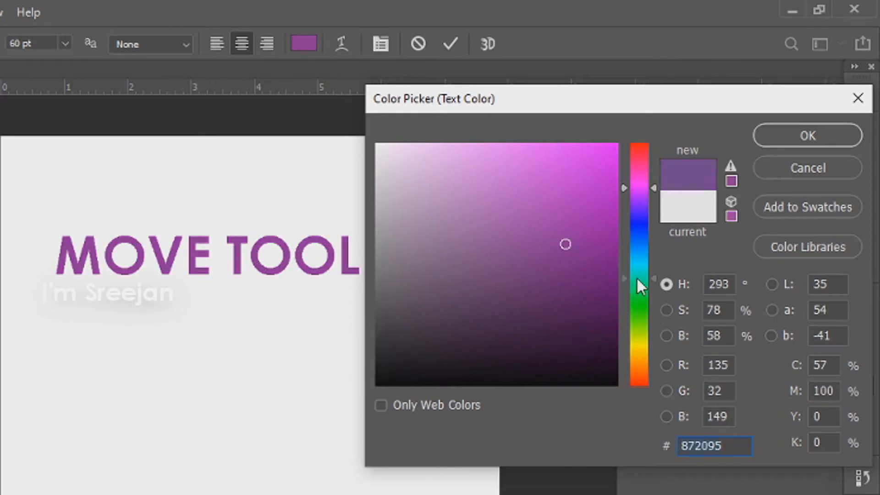
{"action": "left_click", "coordinate": [582, 199]}
{"action": "left_click", "coordinate": [587, 152]}
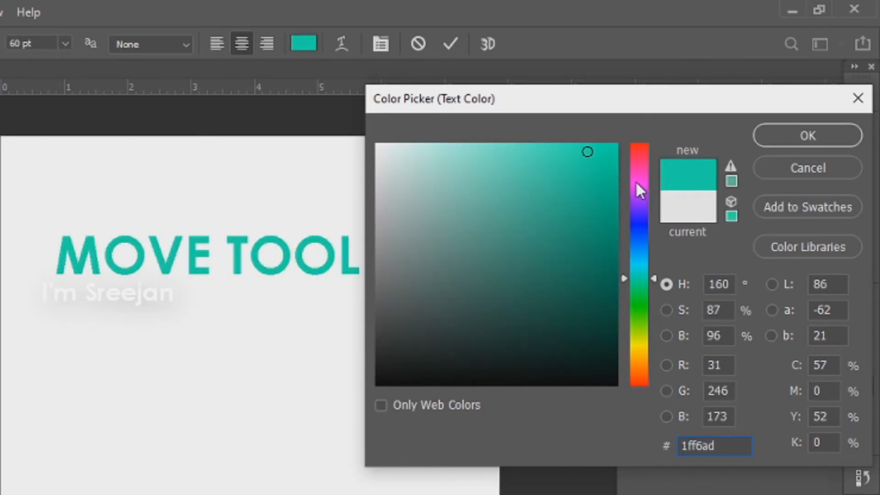
{"action": "left_click", "coordinate": [639, 183]}
{"action": "left_click", "coordinate": [502, 206]}
{"action": "left_click", "coordinate": [477, 233]}
{"action": "left_click", "coordinate": [593, 197]}
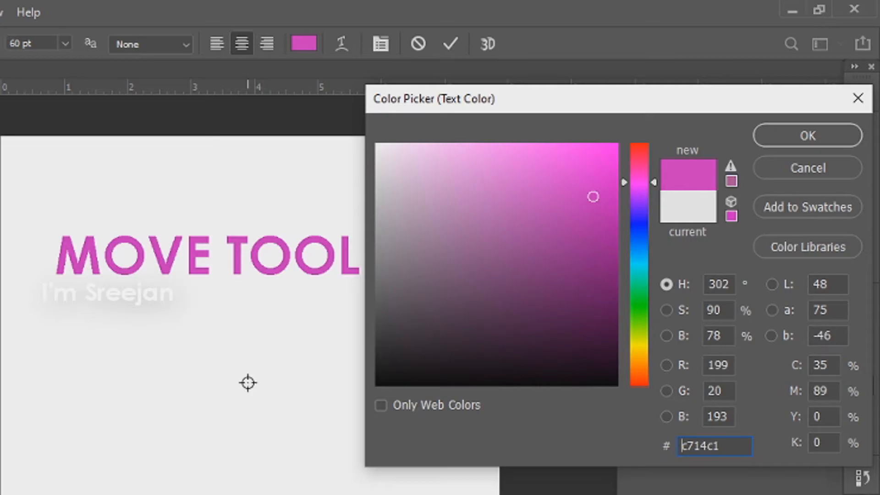
- Set the MOVE TOOL text color to black (000000) and commit the text edit
{"action": "left_click", "coordinate": [540, 344]}
{"action": "left_click_drag", "start_coordinate": [540, 345], "coordinate": [354, 401]}
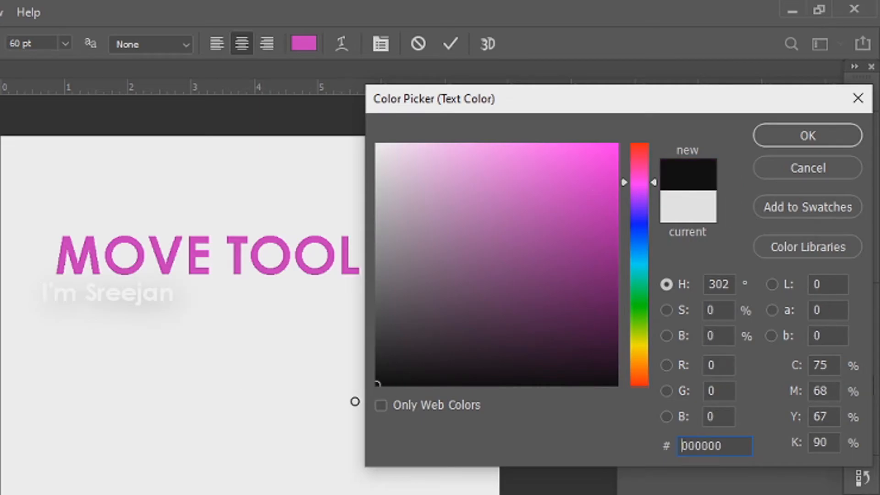
{"action": "left_click", "coordinate": [839, 136]}
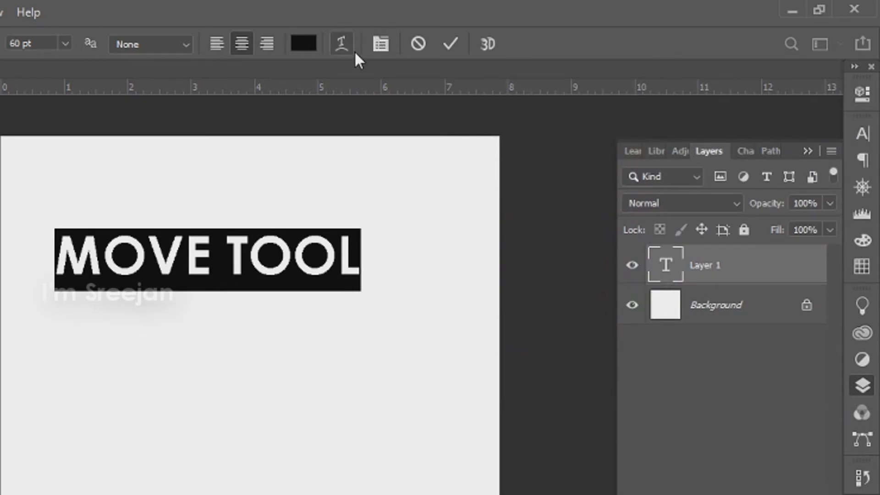
{"action": "left_click", "coordinate": [253, 257]}
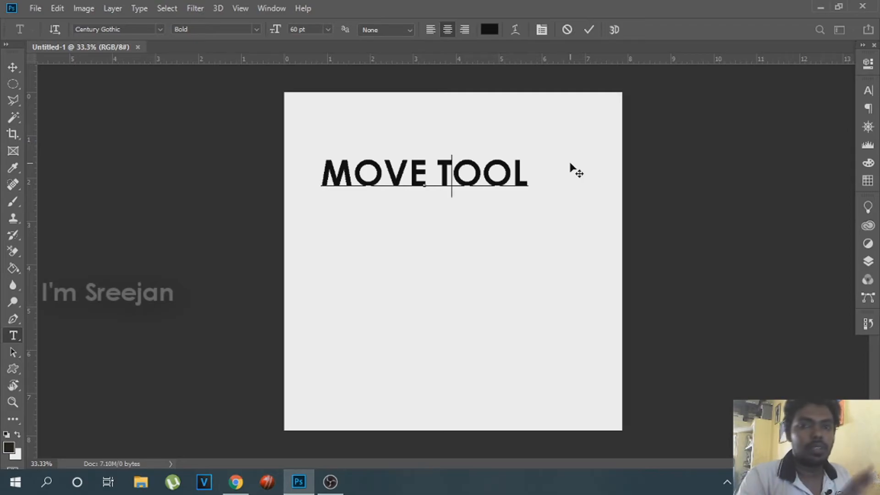
{"action": "left_click", "coordinate": [591, 37]}
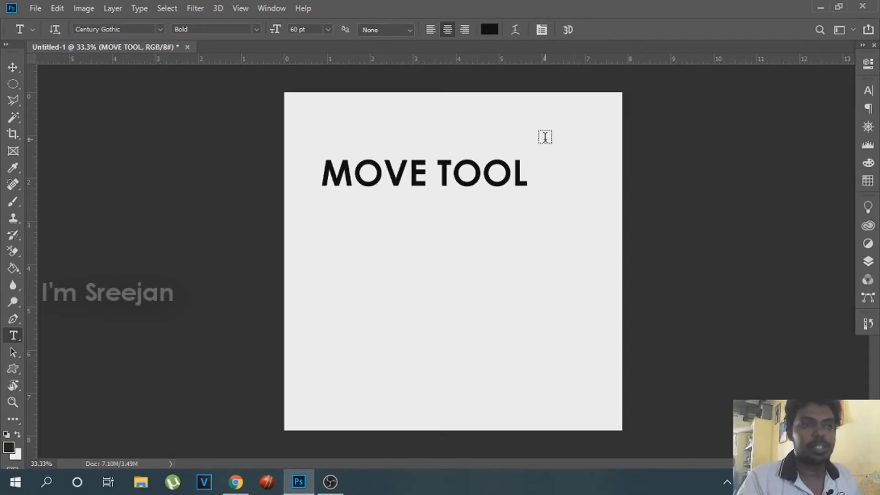
- Show the layer list and shift the MOVE TOOL text slightly to the right with the Move tool
{"action": "left_click", "coordinate": [868, 261]}
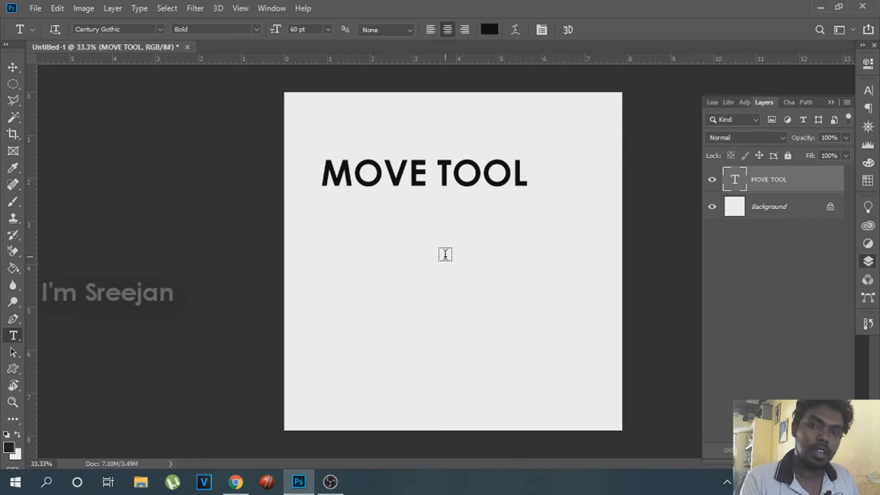
{"action": "key", "text": "v"}
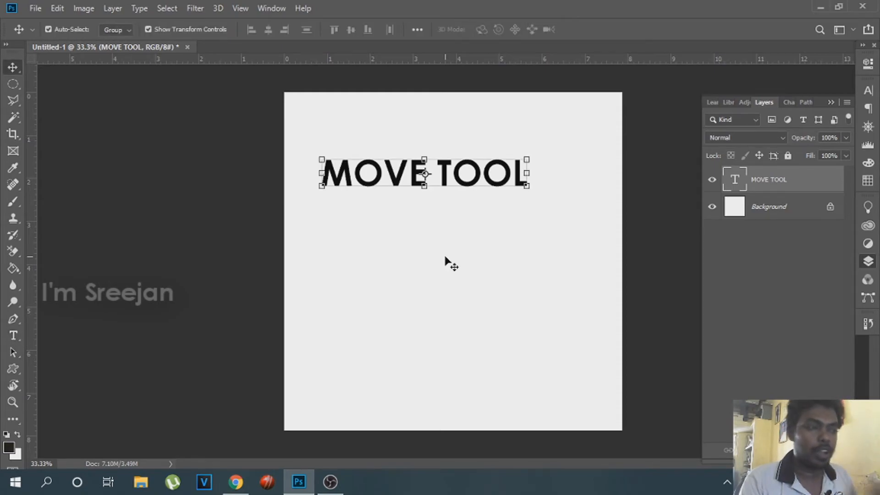
{"action": "left_click_drag", "start_coordinate": [448, 178], "coordinate": [474, 181]}
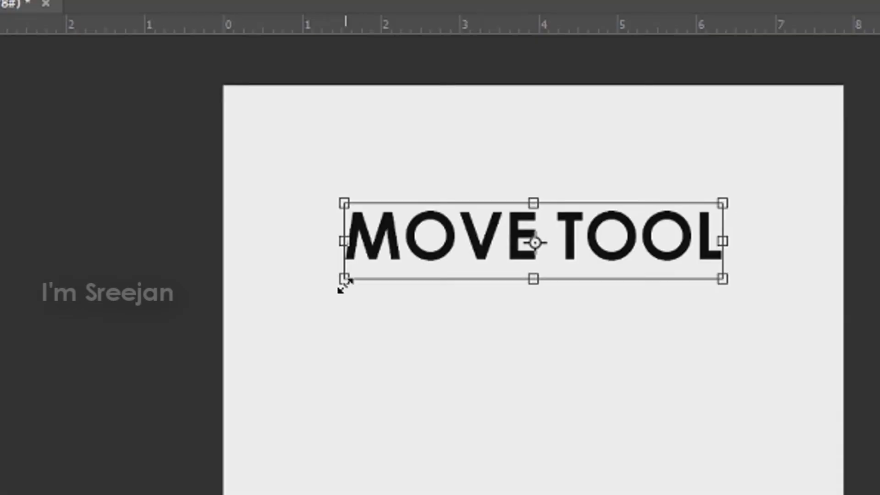
- Scale the MOVE TOOL text proportionally from its lower-left corner, trying larger sizes and ending at about 90%
{"action": "left_click_drag", "start_coordinate": [345, 283], "coordinate": [303, 298]}
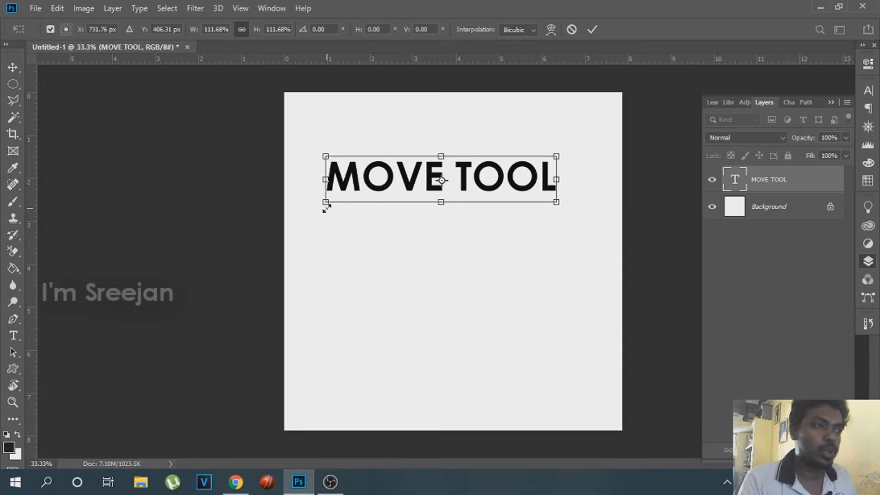
{"action": "mouse_move", "coordinate": [321, 210]}
{"action": "left_mouse_down"}
{"action": "mouse_move", "coordinate": [269, 240]}
{"action": "mouse_move", "coordinate": [336, 218]}
{"action": "left_mouse_up"}
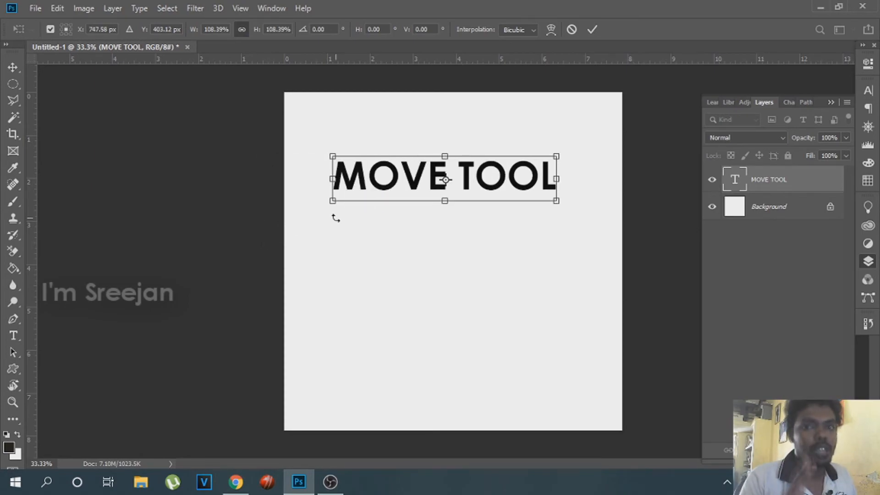
{"action": "left_click_drag", "start_coordinate": [335, 204], "coordinate": [371, 196]}
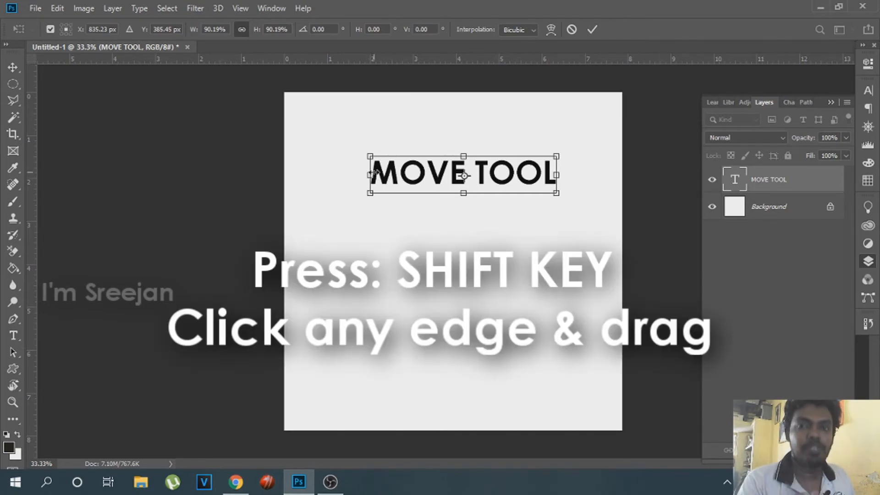
- Stretch the text non-proportionally to span the canvas width, about 164% wide and 228% high, and apply the transform
{"action": "left_click_drag", "start_coordinate": [370, 174], "coordinate": [287, 178]}
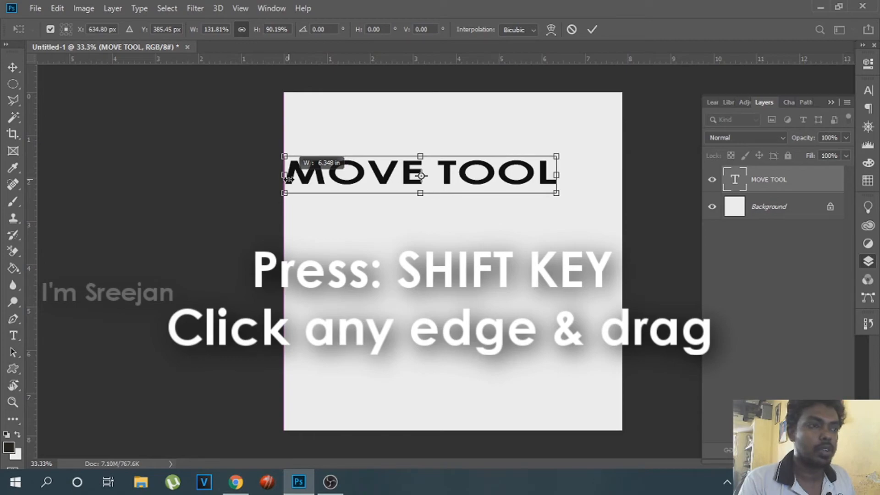
{"action": "left_click_drag", "start_coordinate": [418, 157], "coordinate": [410, 98]}
{"action": "left_click_drag", "start_coordinate": [556, 140], "coordinate": [623, 136]}
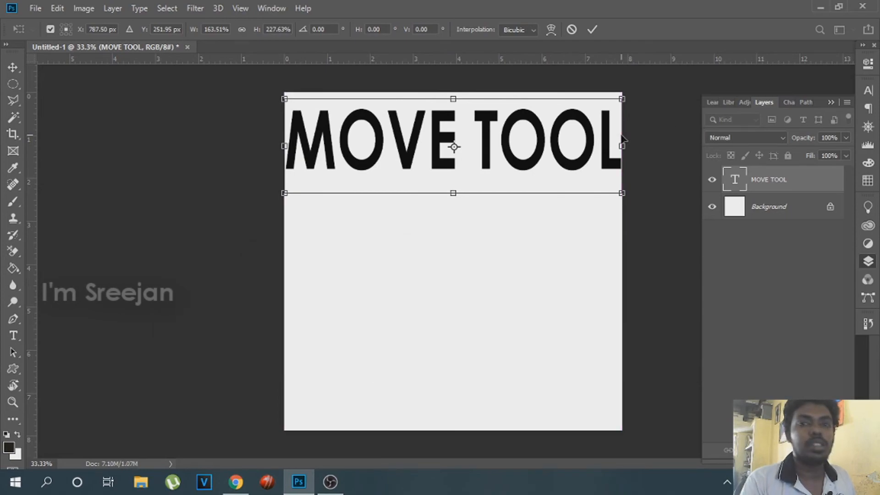
{"action": "left_click", "coordinate": [594, 30]}
- Move the stretched text down the canvas, and undo both the move and the stretching transform
{"action": "left_click_drag", "start_coordinate": [532, 156], "coordinate": [525, 223]}
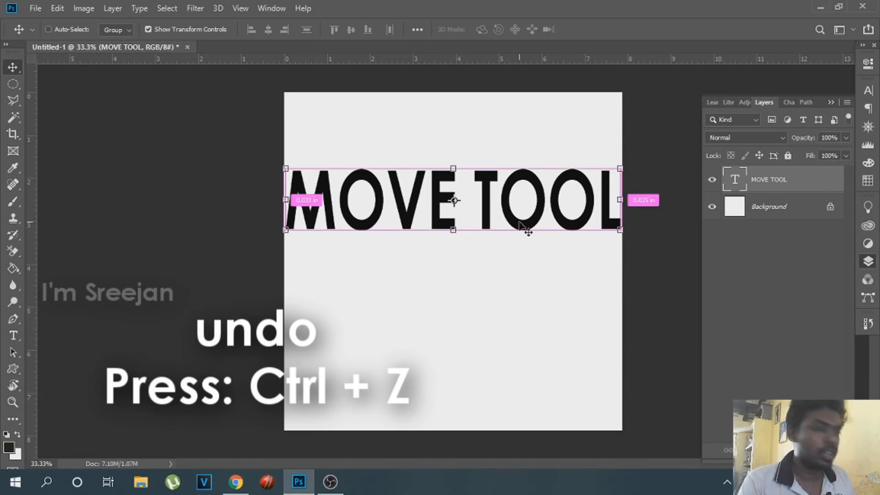
{"action": "key", "text": "ctrl+z"}
{"action": "key", "text": "ctrl+z"}
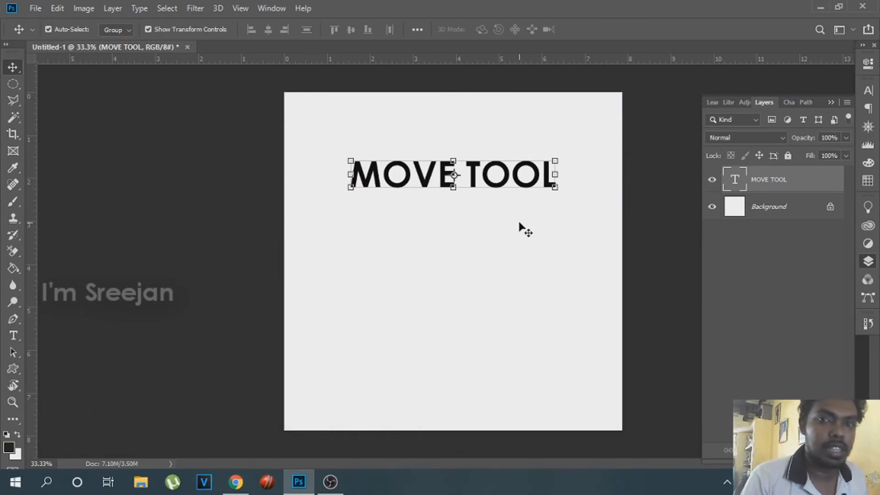
- Enlarge the MOVE TOOL text proportionally from its lower-left corner with Free Transform and apply it
{"action": "key", "text": "ctrl+t"}
{"action": "left_click_drag", "start_coordinate": [356, 188], "coordinate": [323, 192]}
{"action": "left_click", "coordinate": [592, 30]}
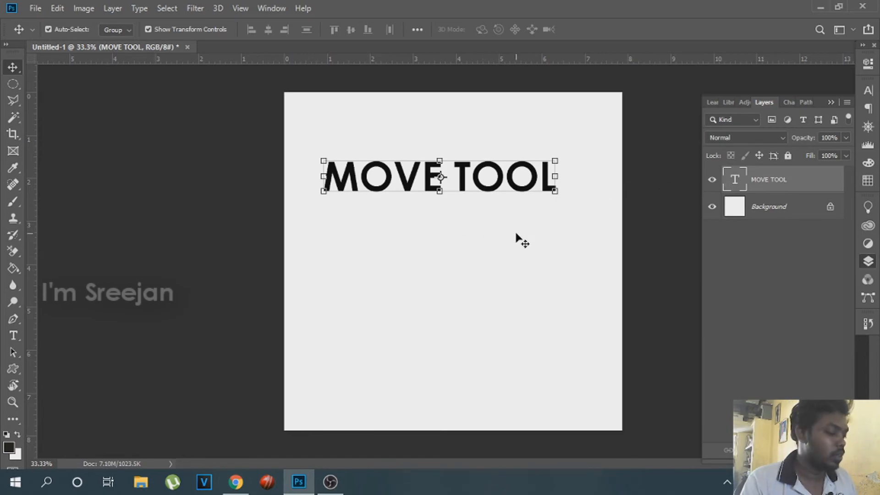
- Select the whole canvas, align the MOVE TOOL text to its horizontal and vertical centers, and clear the selection
{"action": "key", "text": "ctrl"}
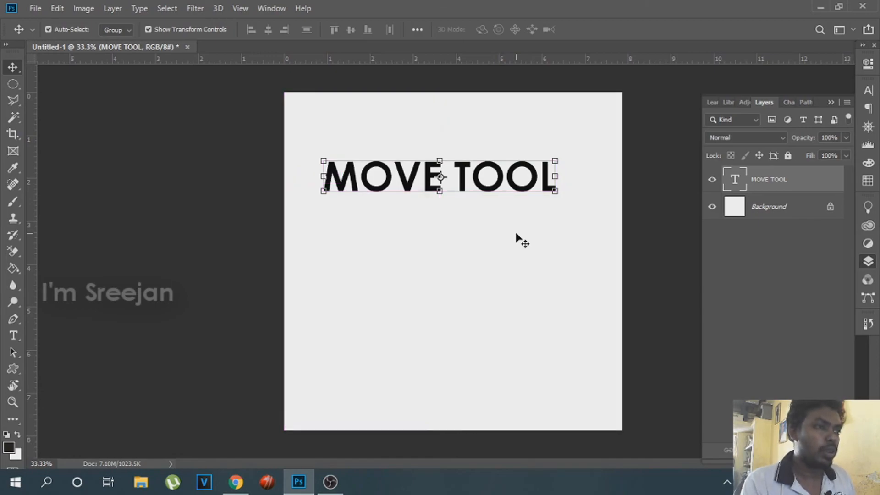
{"action": "key", "text": "ctrl"}
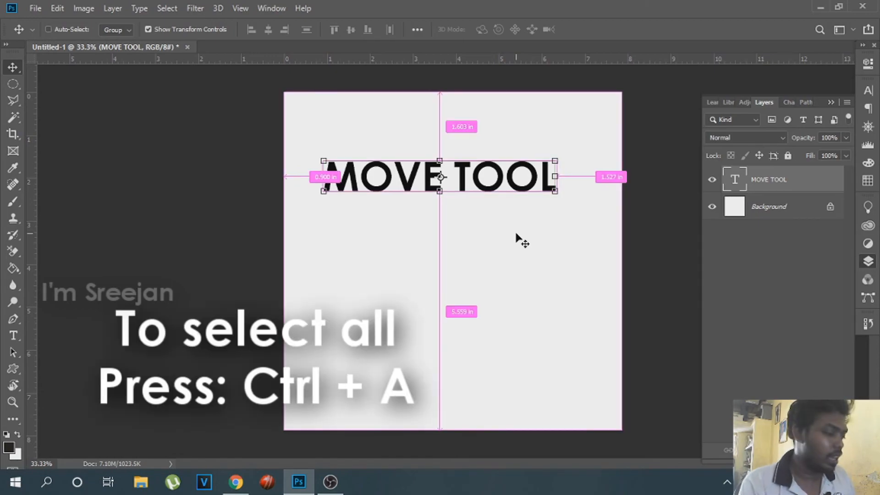
{"action": "key", "text": "ctrl+a"}
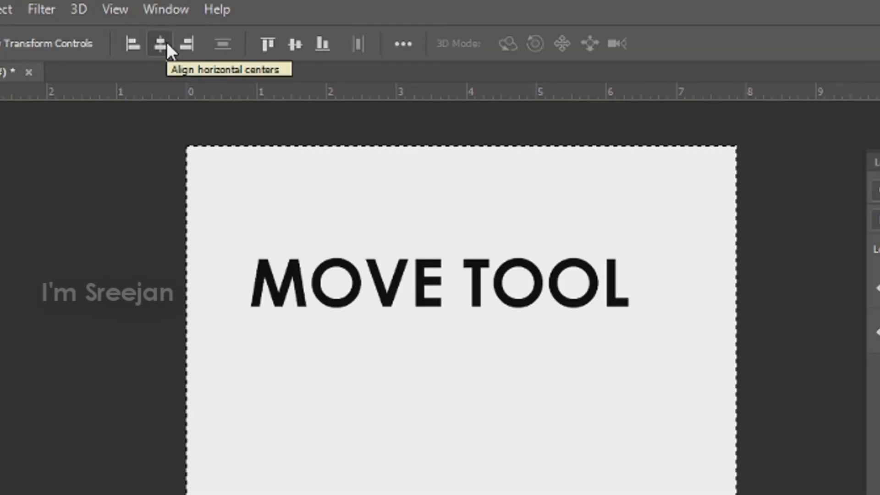
{"action": "left_click", "coordinate": [160, 44]}
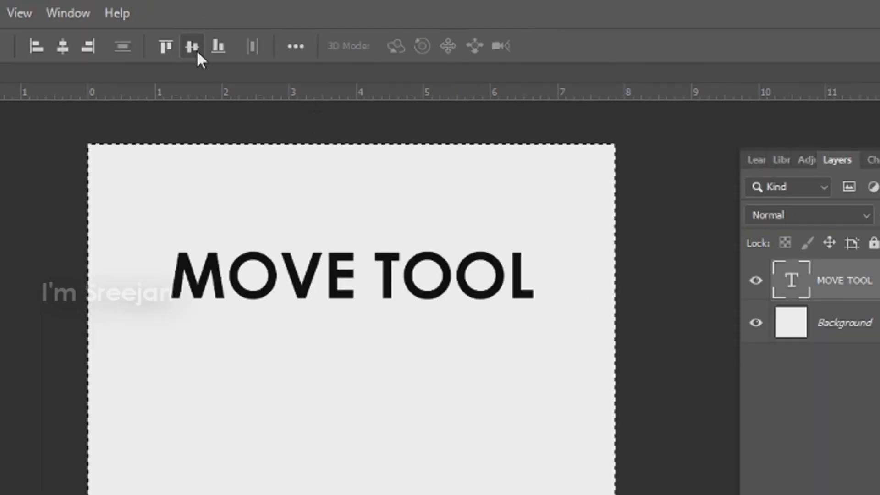
{"action": "left_click", "coordinate": [196, 51]}
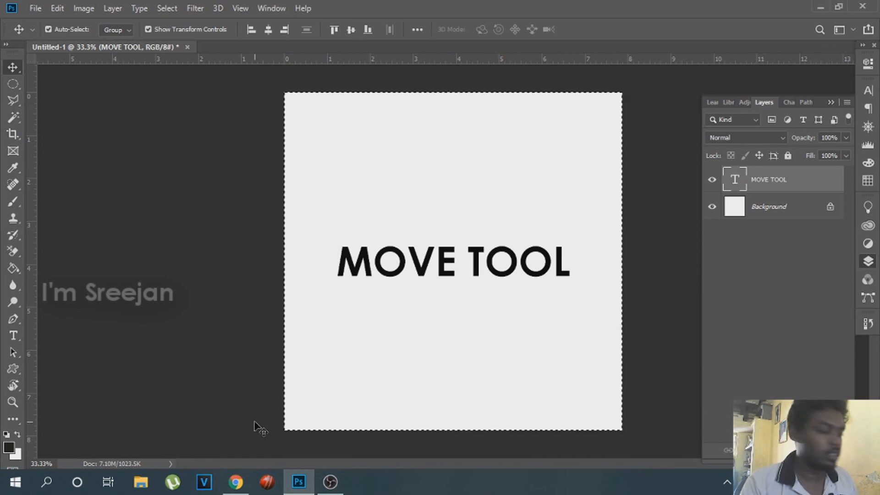
{"action": "key", "text": "ctrl+d"}
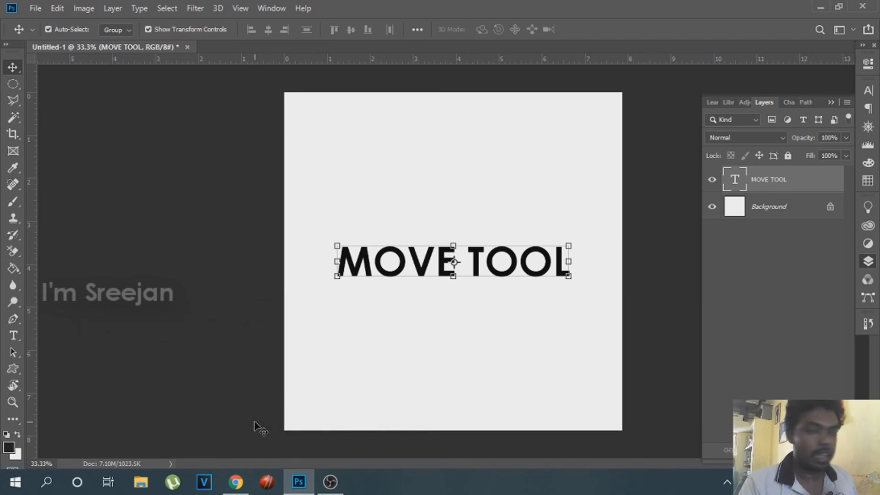
- Select the whole canvas once more and deselect it again
{"action": "key", "text": "ctrl+a"}
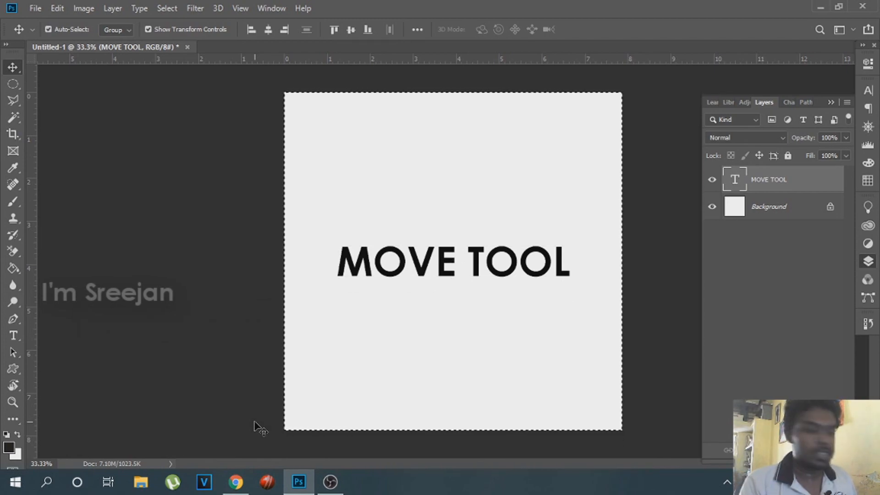
{"action": "key", "text": "ctrl+d"}
{"action": "key", "text": "ctrl"}
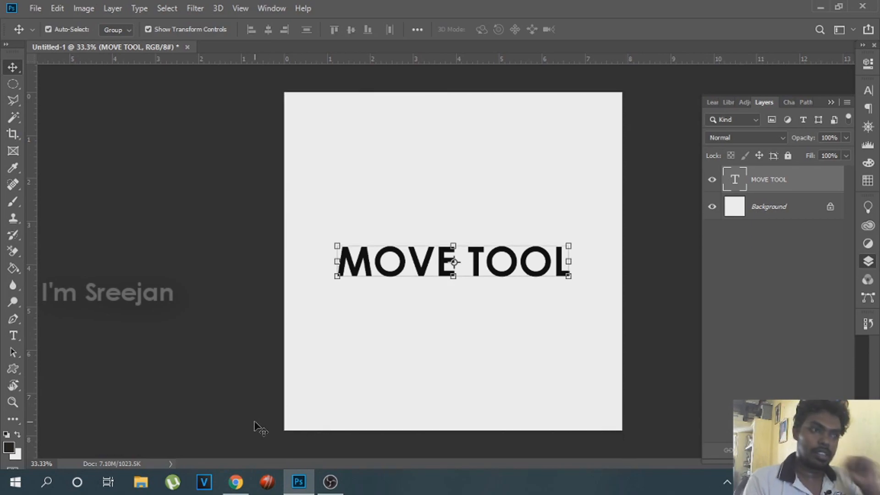